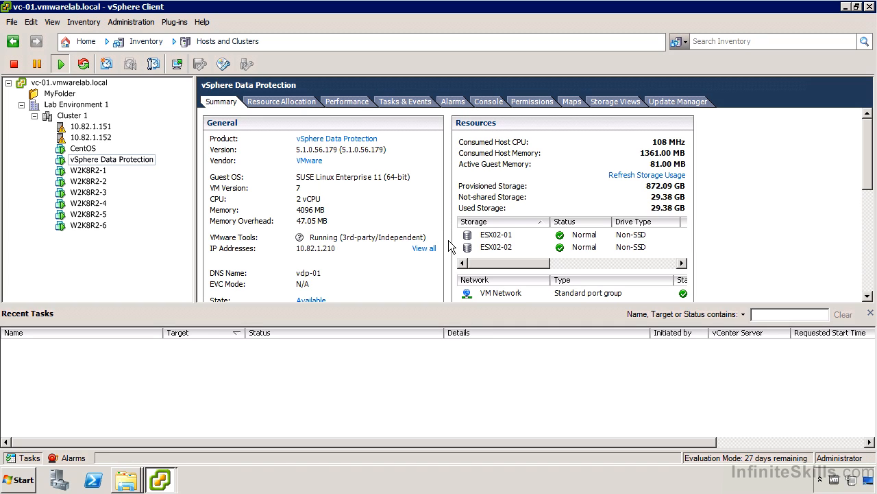
# - Look at the OVA files in the network Virtual Machines folder, and return to the vSphere Client
pyautogui.click(138, 478)
pyautogui.click(144, 451)
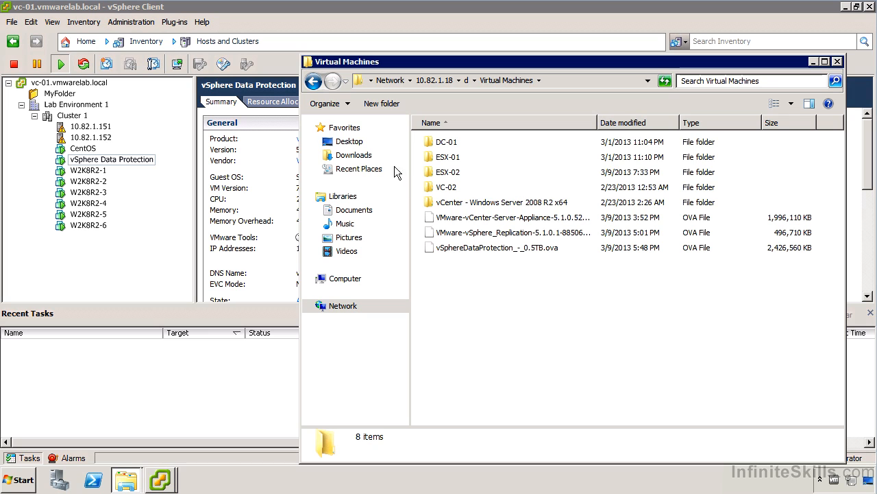
pyautogui.click(64, 7)
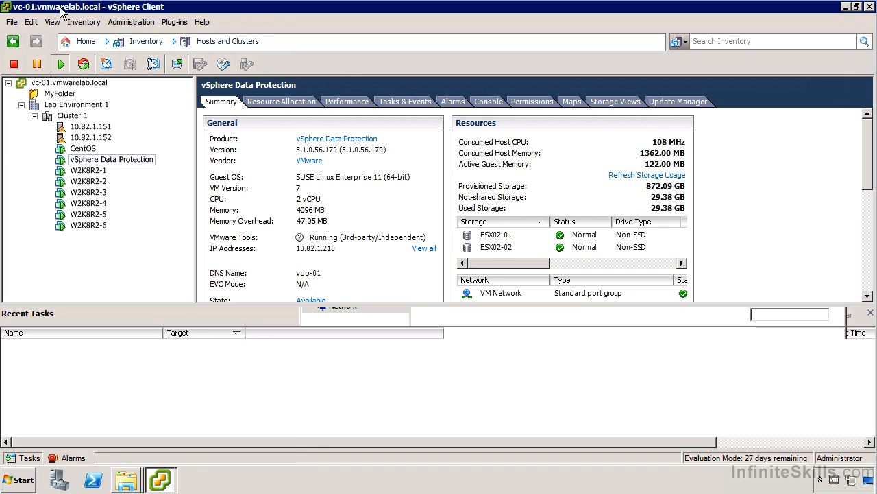
# - View the source page of the Deploy OVF Template wizard, and cancel without deploying
pyautogui.click(17, 23)
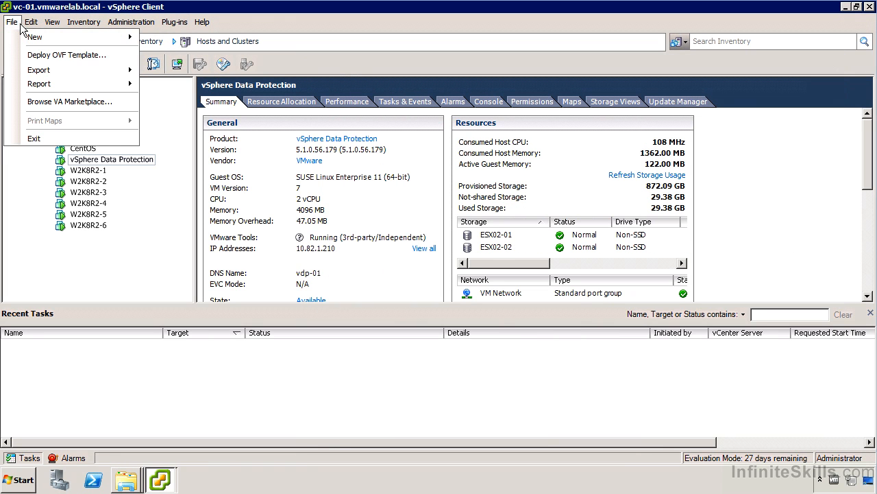
pyautogui.click(65, 55)
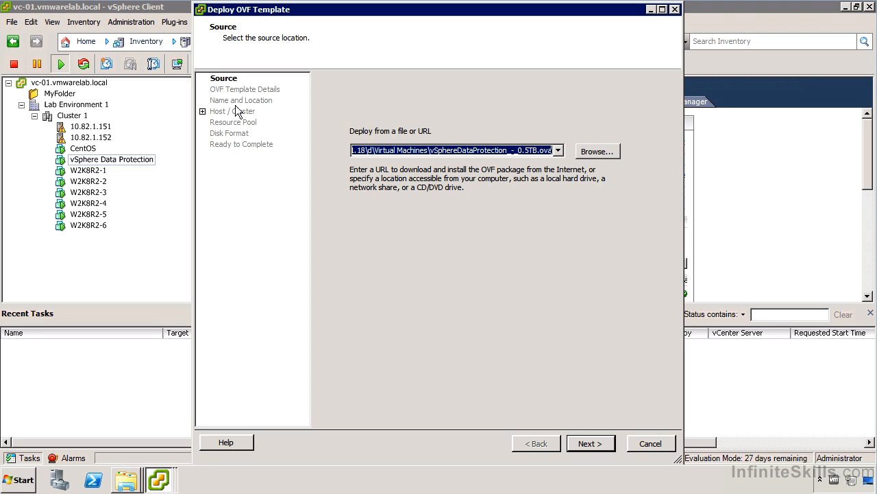
pyautogui.click(650, 444)
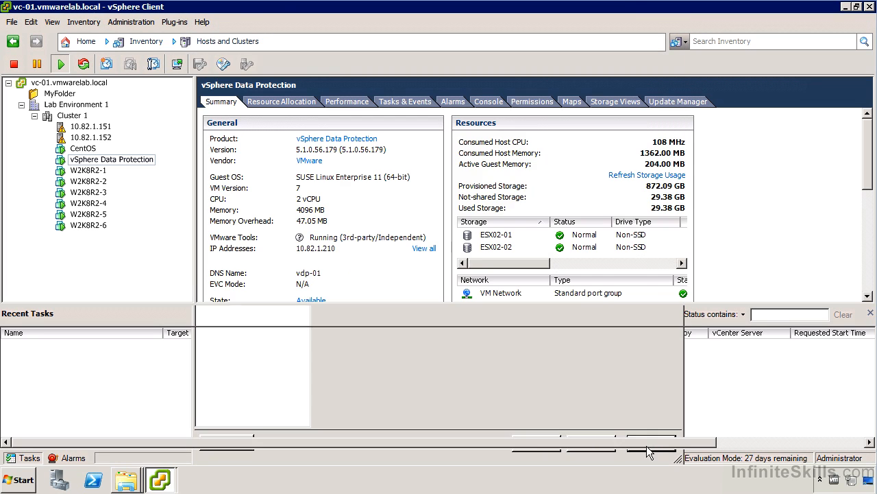
# - Examine the CPU and hard disk 1 to 4 settings of the vSphere Data Protection virtual machine without changing anything
pyautogui.rightClick(136, 159)
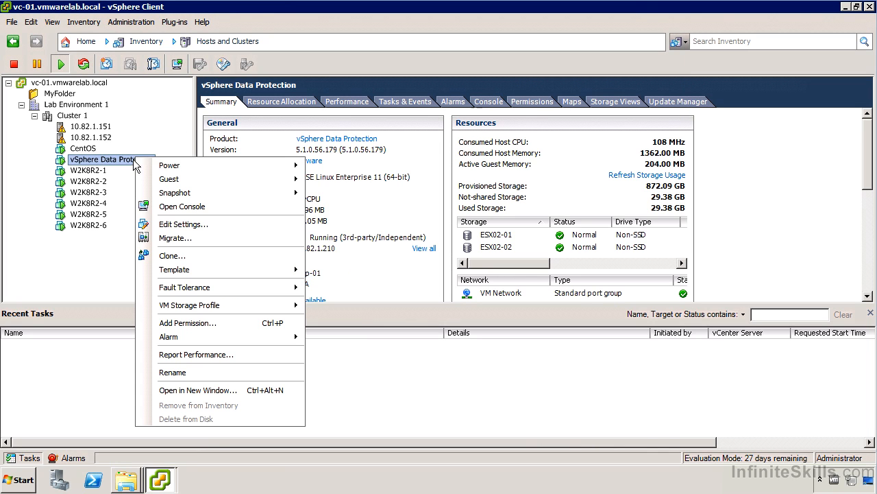
pyautogui.click(211, 223)
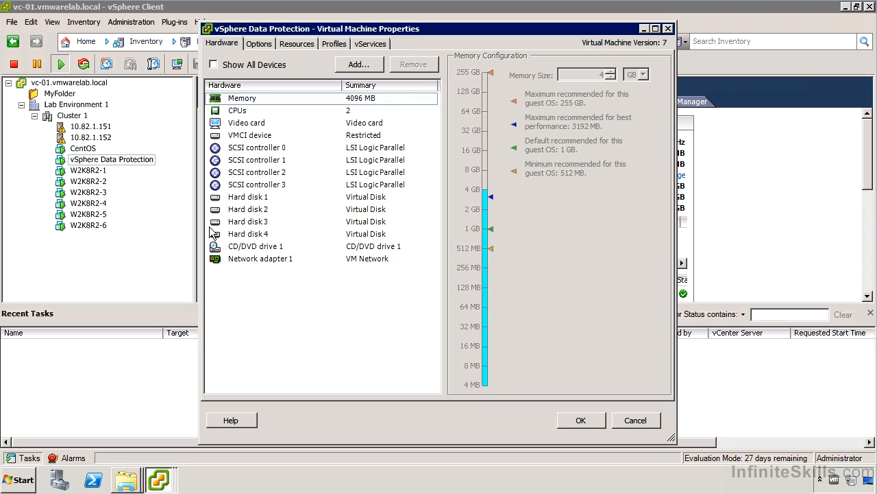
pyautogui.click(342, 112)
pyautogui.click(357, 208)
pyautogui.click(353, 199)
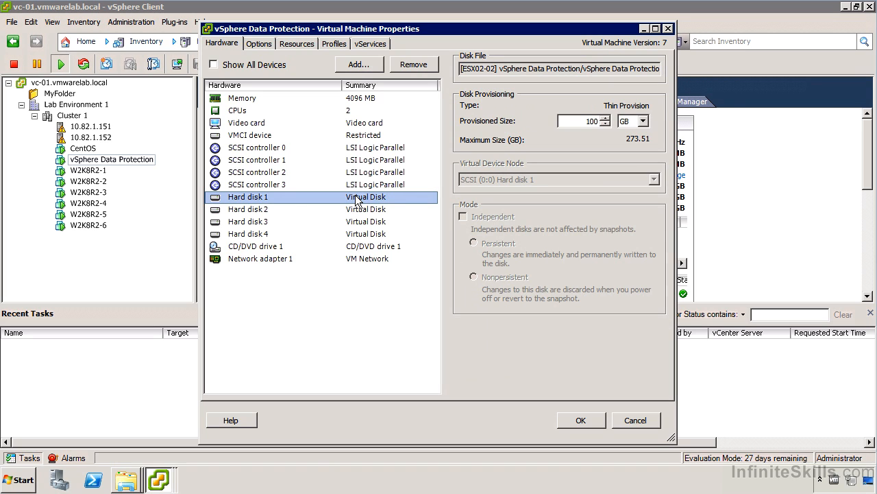
pyautogui.click(360, 213)
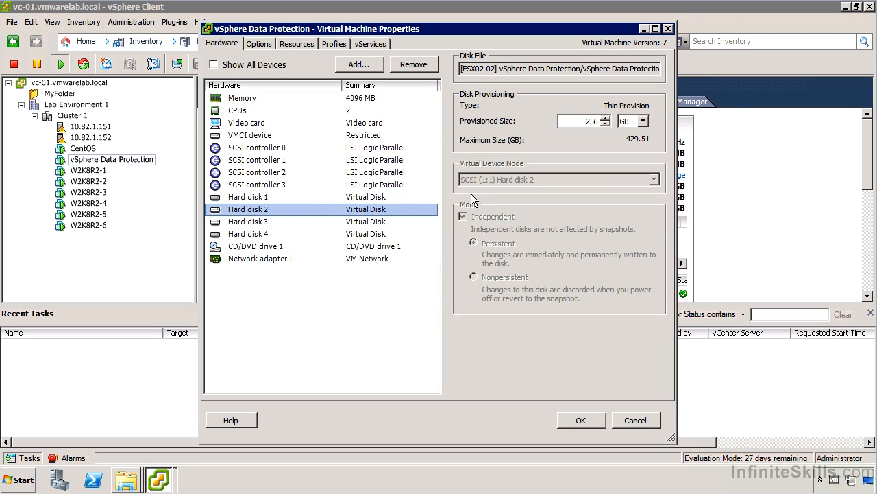
pyautogui.click(392, 223)
pyautogui.click(370, 233)
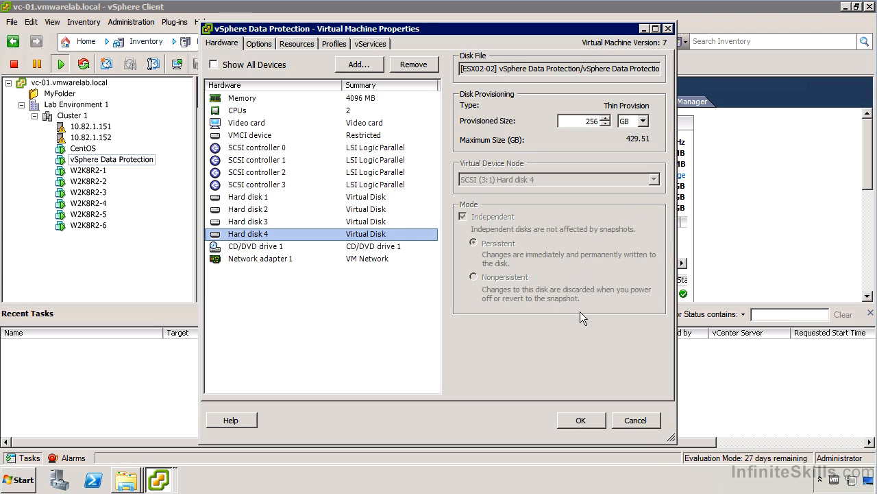
pyautogui.click(645, 422)
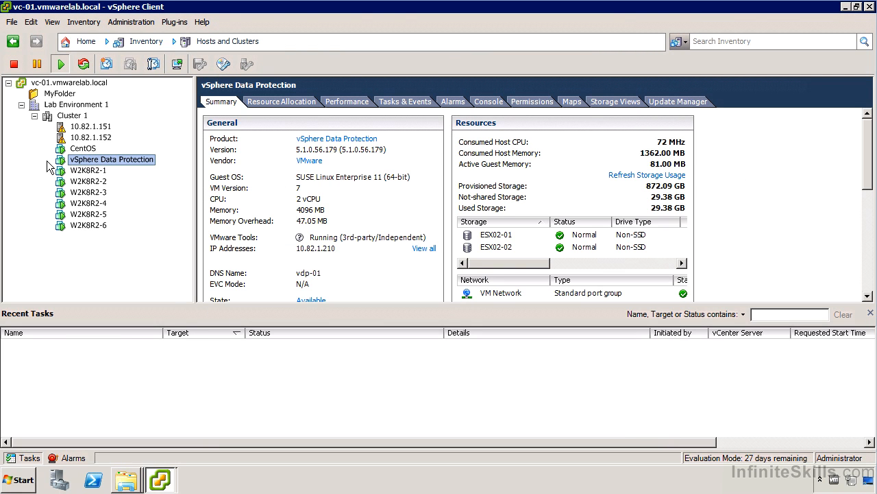
pyautogui.click(487, 103)
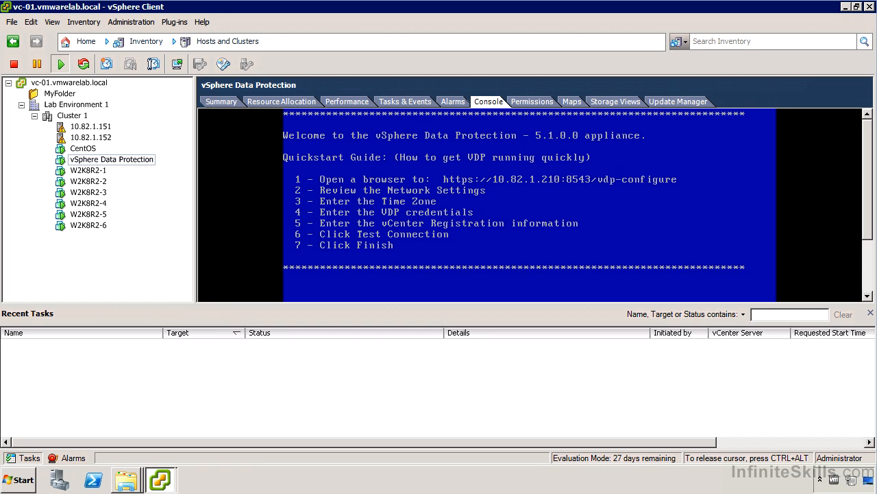
pyautogui.hotkey('ctrl', 'alt')
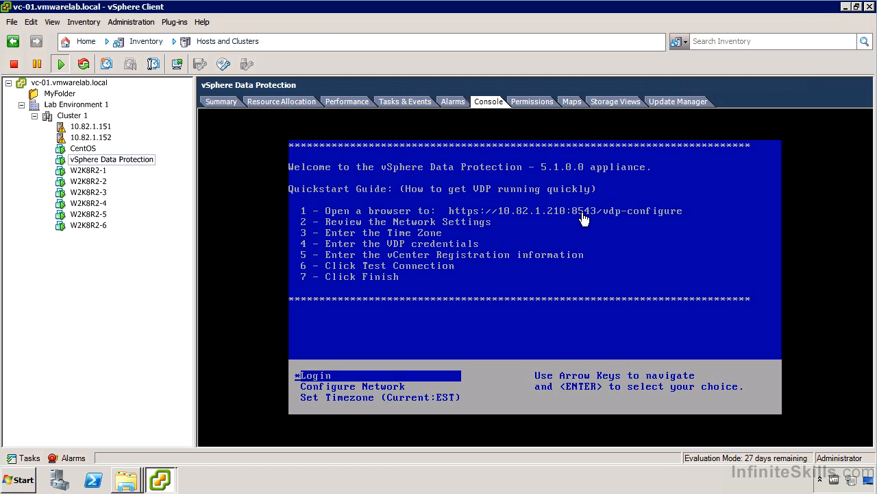
pyautogui.click(14, 480)
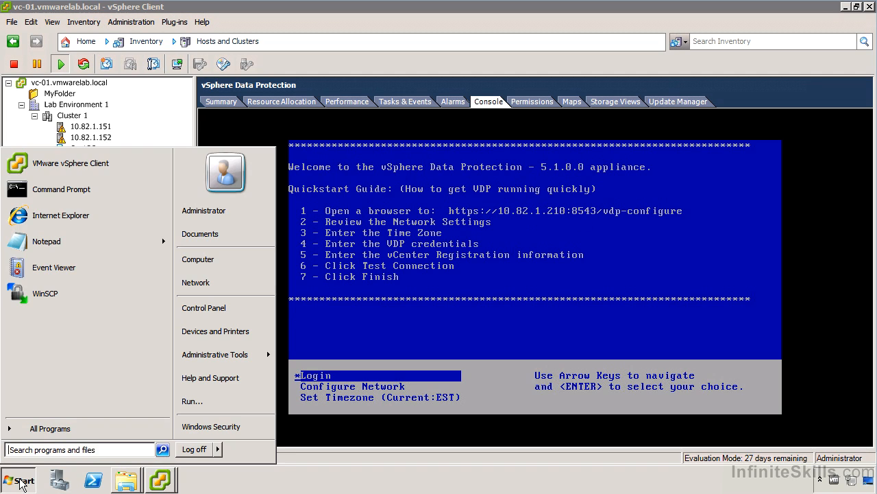
pyautogui.click(90, 216)
pyautogui.click(172, 25)
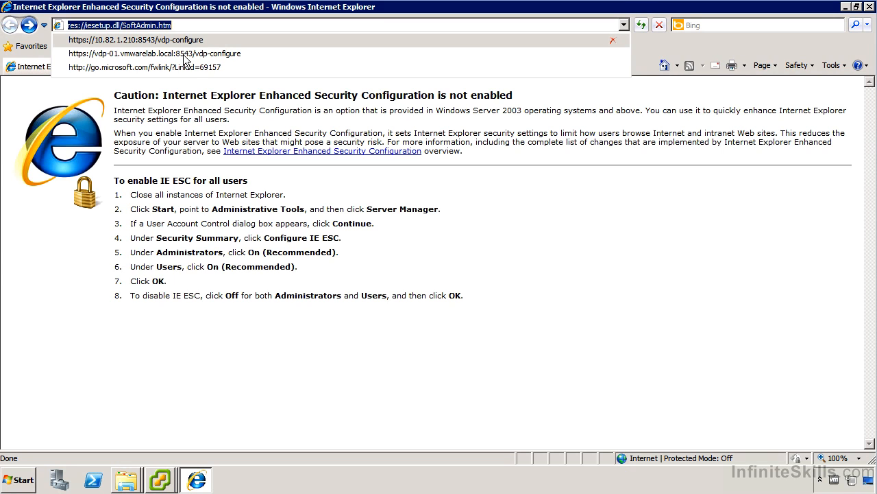
pyautogui.click(183, 54)
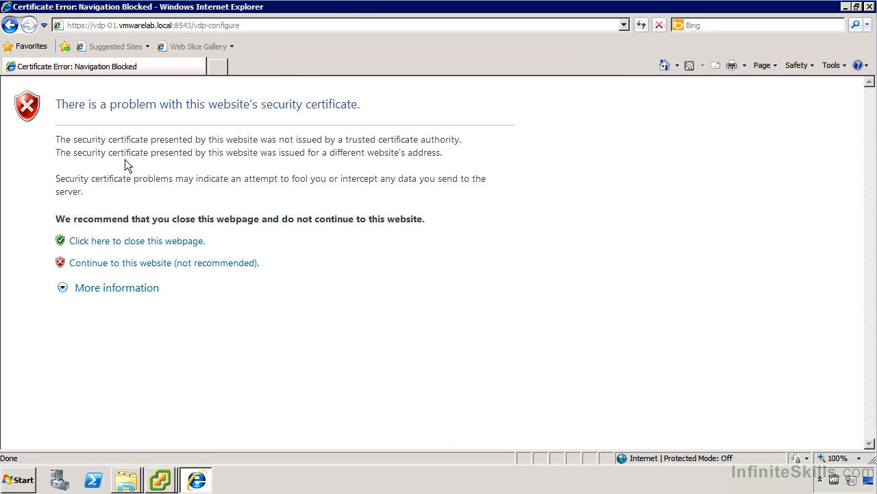
pyautogui.click(132, 264)
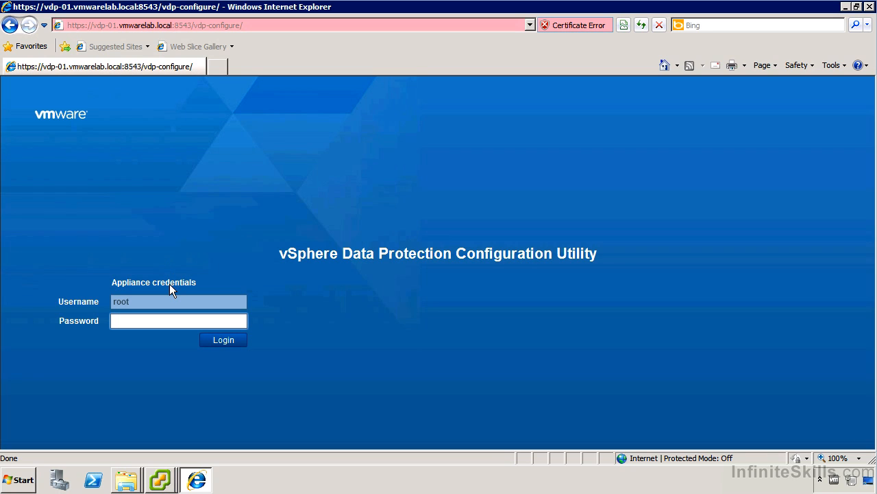
# - Log in to the configuration utility with the root password, and proceed past the wizard's welcome page
pyautogui.write('*****')
pyautogui.press('Return')
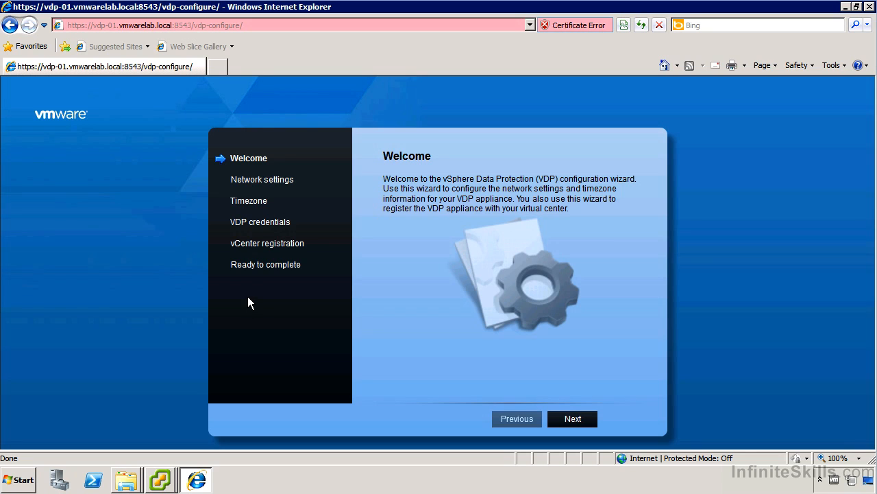
pyautogui.click(569, 418)
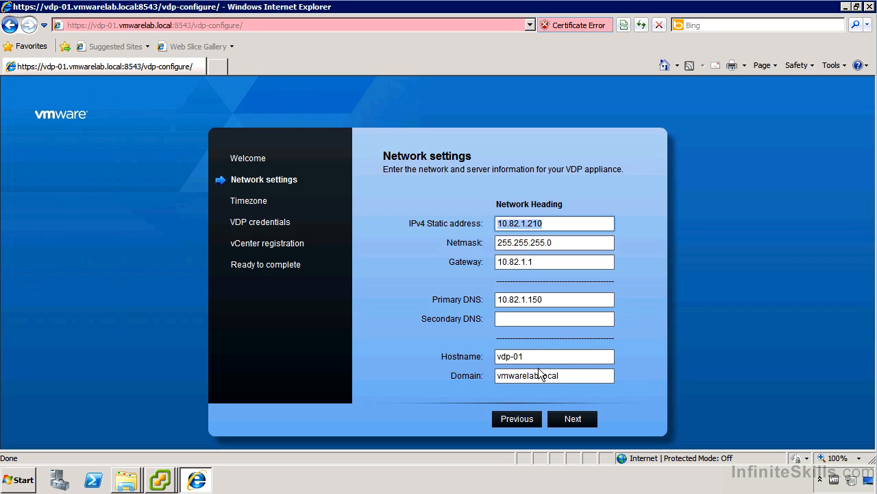
# - Accept the network settings and time zone, and enter and verify a new password for the VDP appliance
pyautogui.click(576, 418)
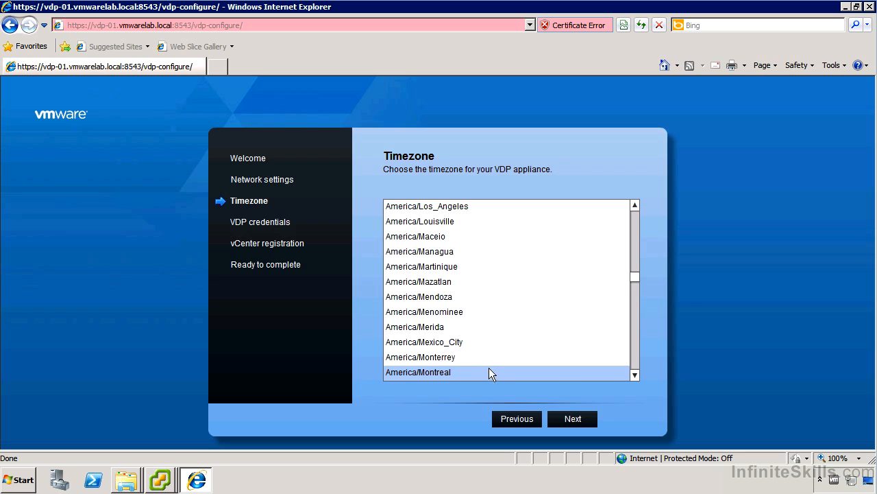
pyautogui.click(568, 417)
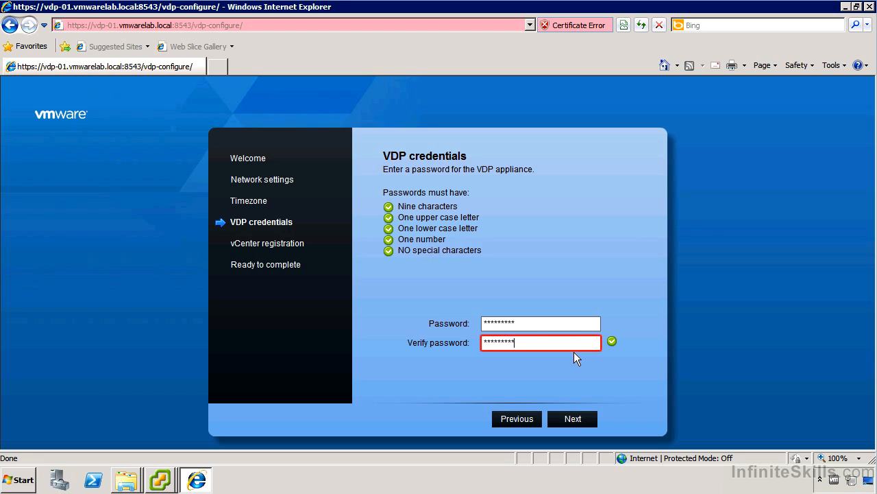
pyautogui.click(577, 419)
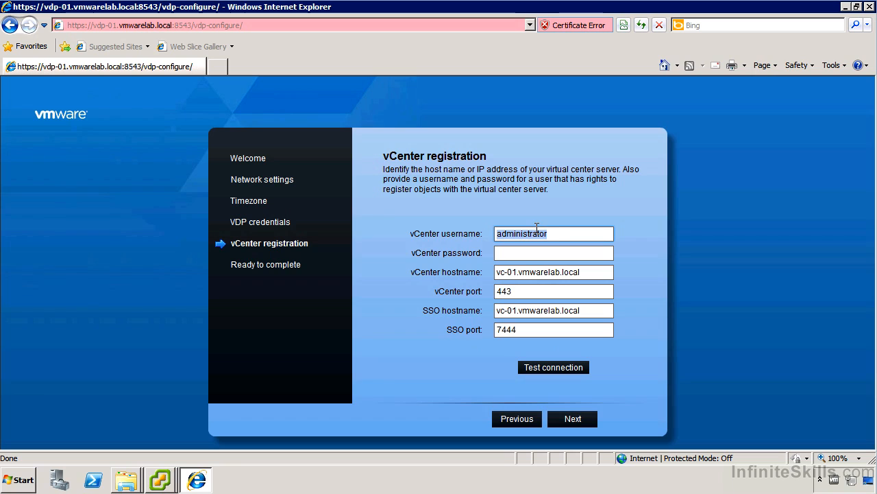
# - Enter the vCenter password for the administrator account, and test the connection to vc-01.vmwarelab.local
pyautogui.click(559, 232)
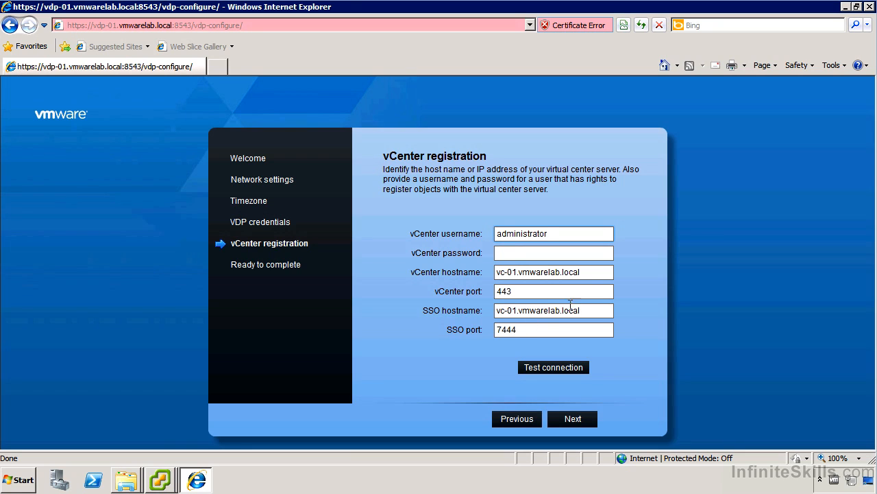
pyautogui.click(528, 252)
pyautogui.write('********')
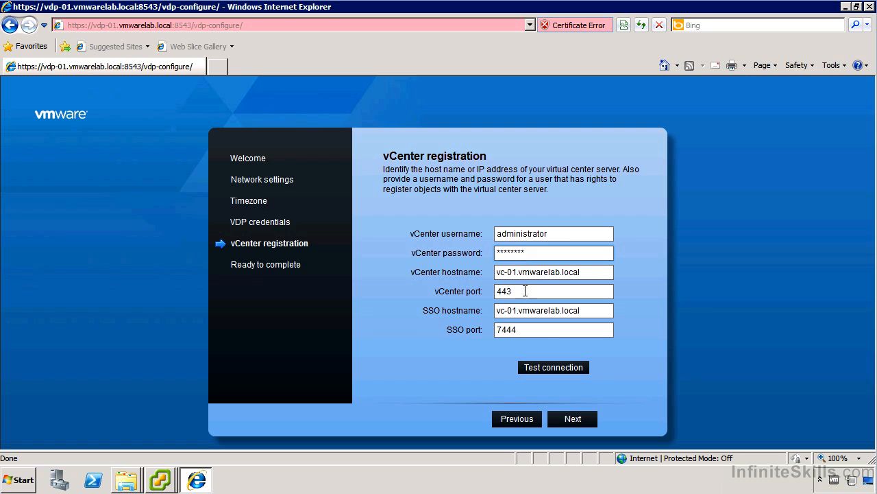
pyautogui.click(568, 369)
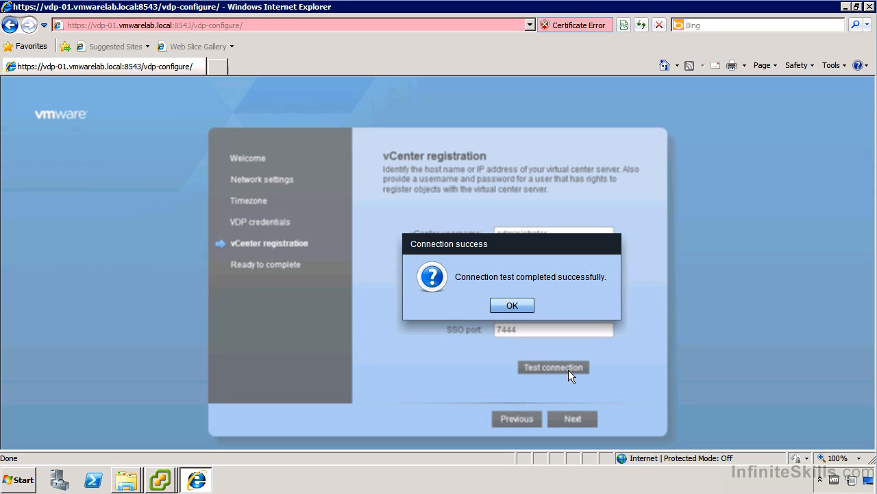
pyautogui.click(521, 306)
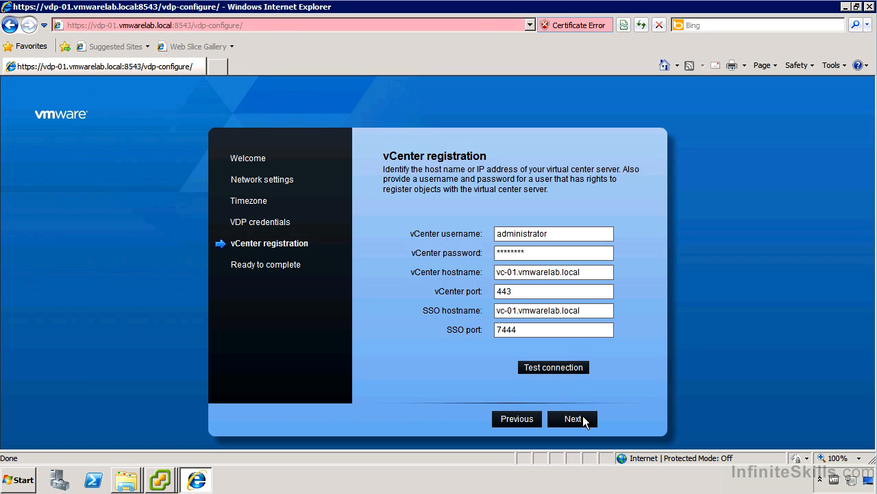
# - Finish the VDP configuration wizard to apply the changes, and acknowledge its completion
pyautogui.click(581, 416)
pyautogui.click(629, 418)
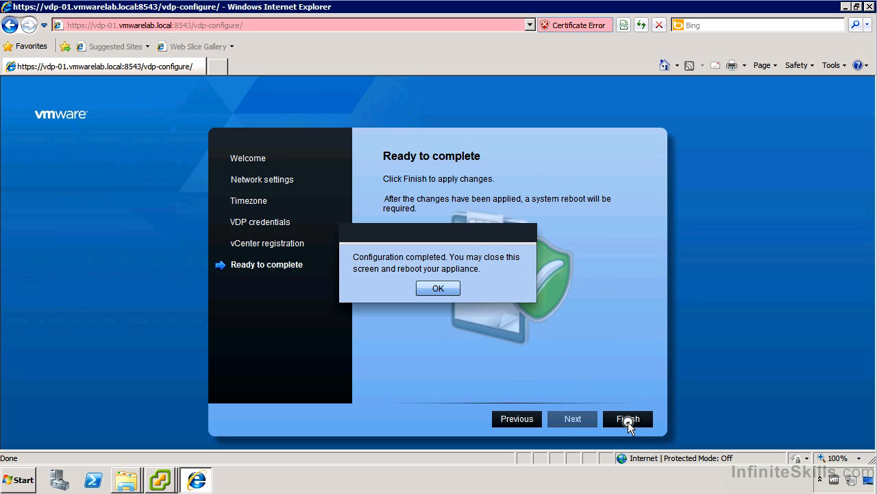
pyautogui.click(433, 289)
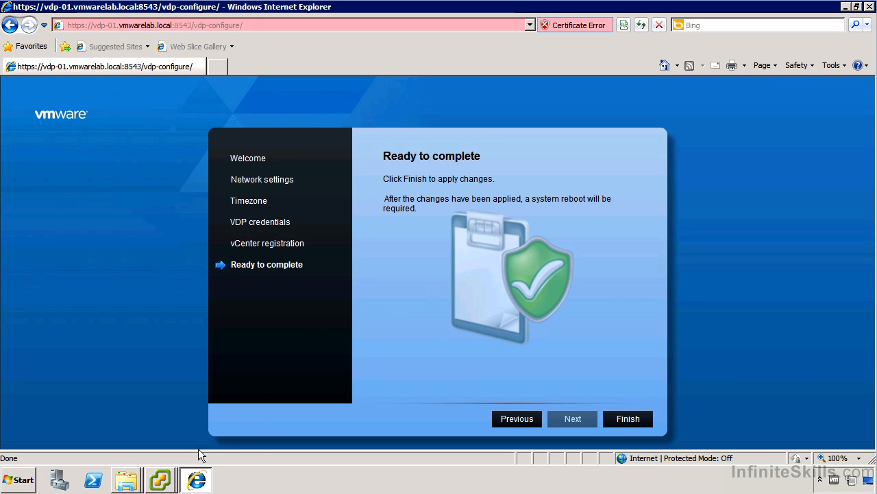
# - Switch back to the vSphere Client, view the Configure Network menu in the appliance console, and exit it with option 1
pyautogui.click(171, 470)
pyautogui.click(181, 433)
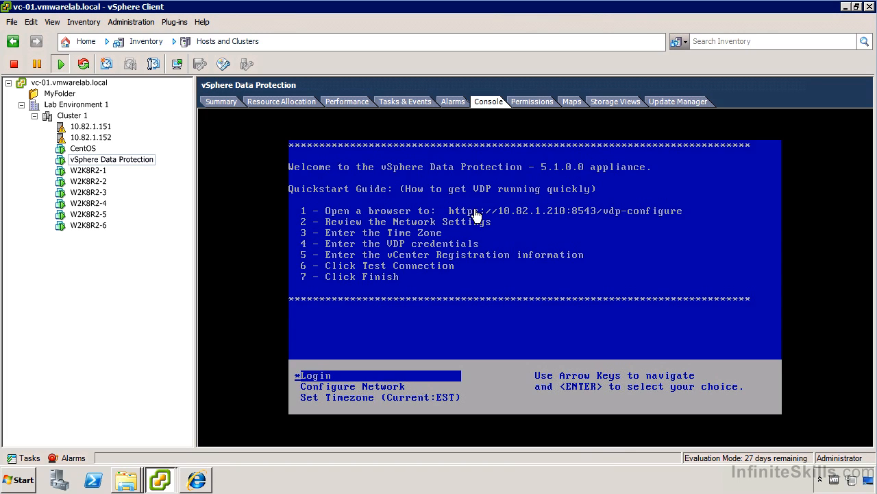
pyautogui.click(358, 380)
pyautogui.press('Down')
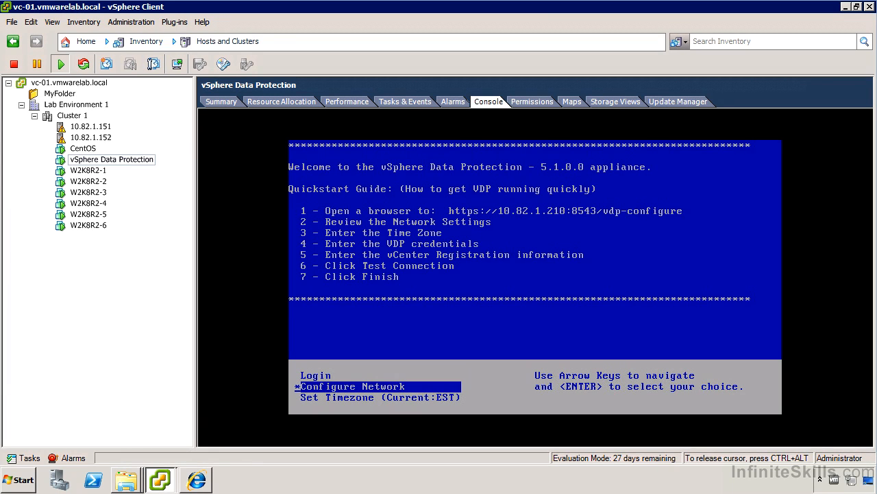
pyautogui.press('Return')
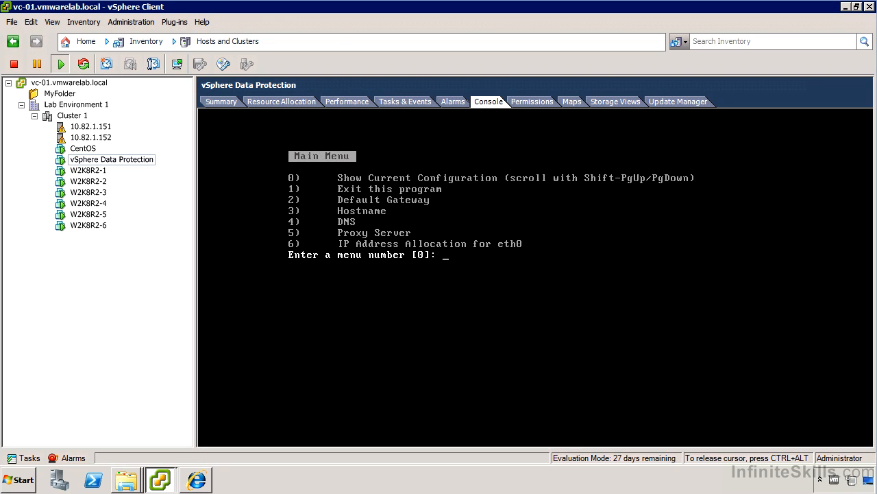
pyautogui.write('1')
pyautogui.press('Return')
pyautogui.hotkey('ctrl', 'alt')
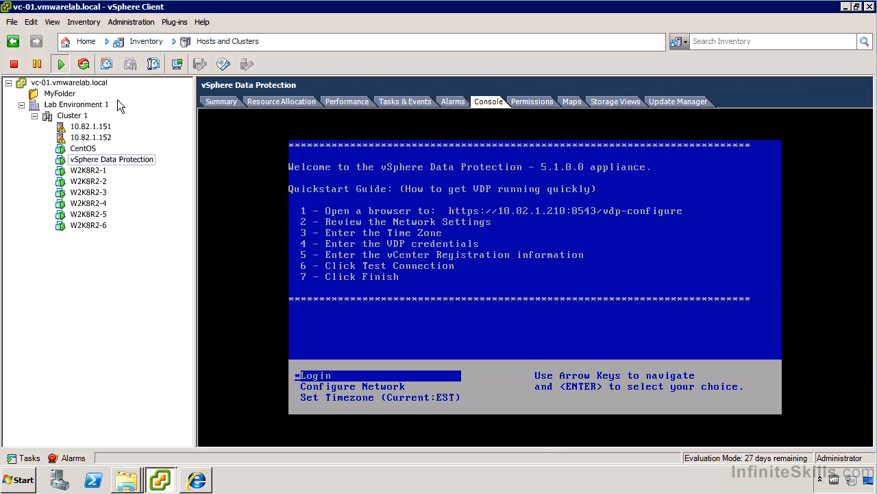
# - Restart the guest operating system of the vSphere Data Protection virtual machine, confirming the reboot
pyautogui.rightClick(104, 164)
pyautogui.moveTo(137, 169)
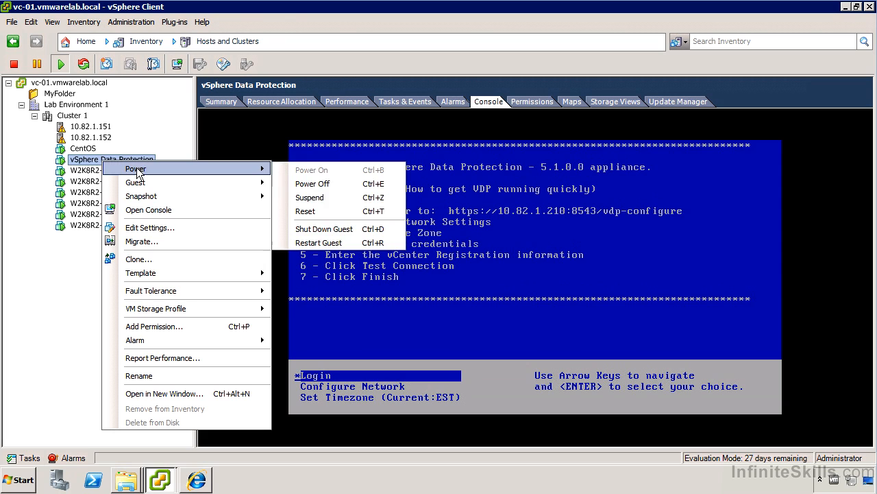
pyautogui.click(320, 246)
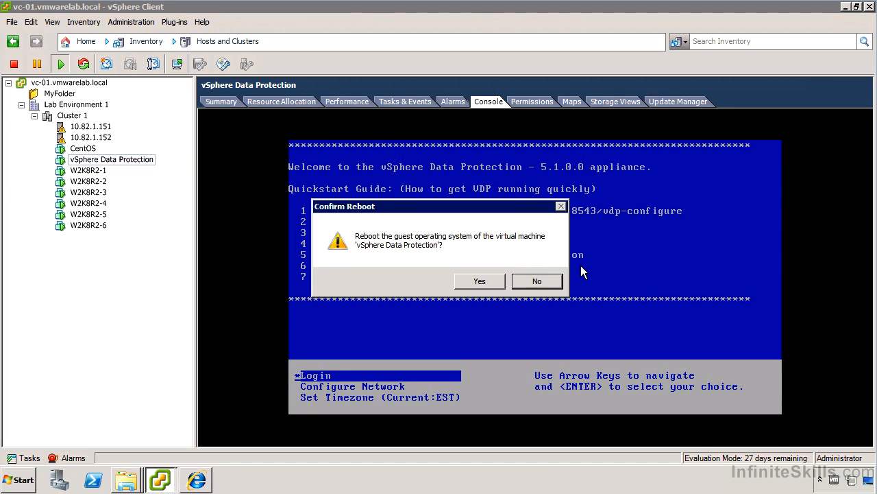
pyautogui.click(496, 279)
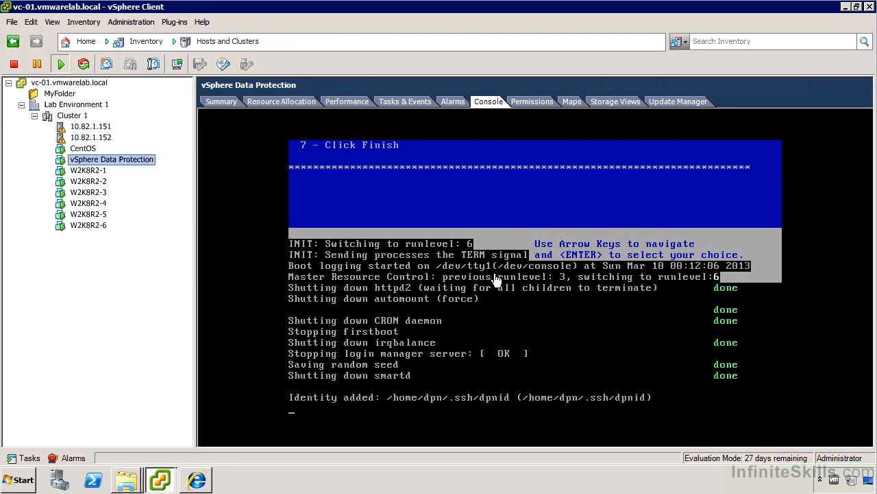